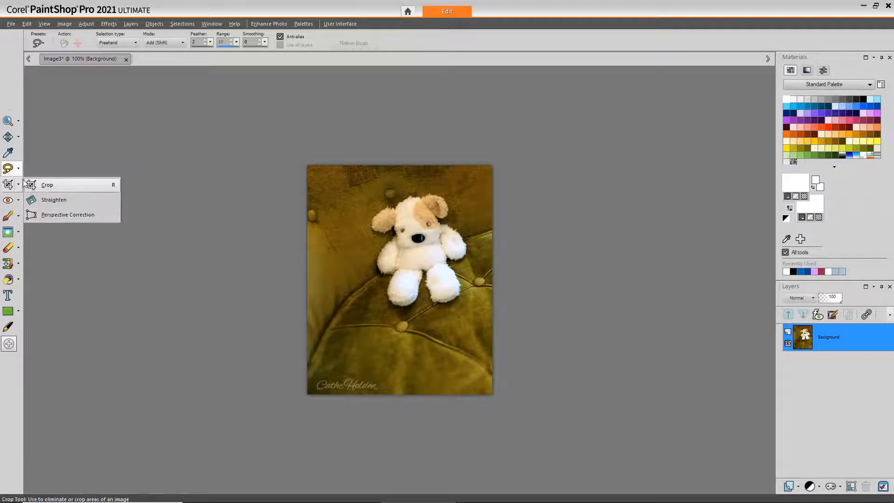
# Step: Select the whole plush dog, including its black nose, with the Smart Selection Brush
pyautogui.moveTo(18, 170)
pyautogui.click(62, 216)
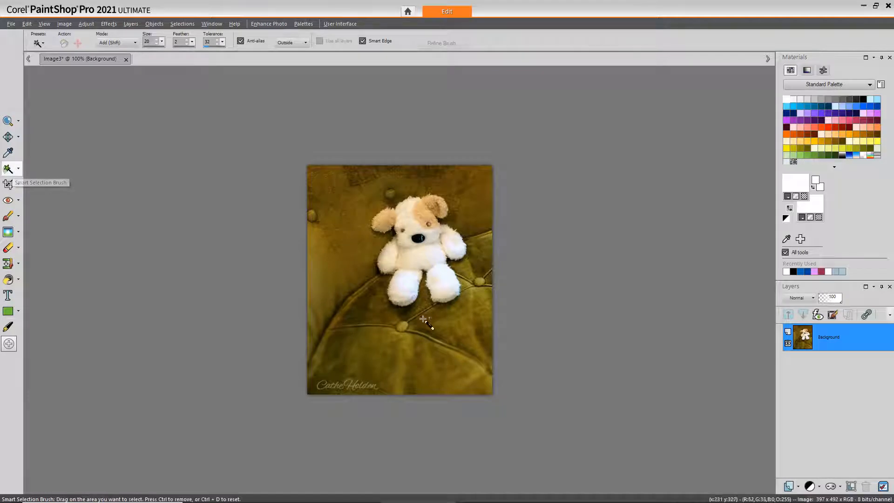
pyautogui.moveTo(408, 203)
pyautogui.mouseDown()
pyautogui.moveTo(390, 220)
pyautogui.moveTo(403, 249)
pyautogui.moveTo(386, 267)
pyautogui.moveTo(396, 266)
pyautogui.moveTo(401, 277)
pyautogui.mouseUp()
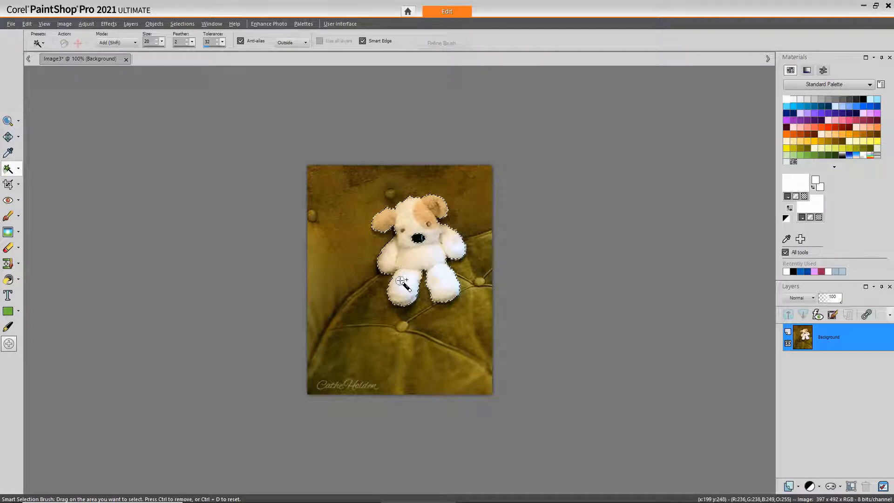
pyautogui.moveTo(423, 238); pyautogui.dragTo(424, 235)
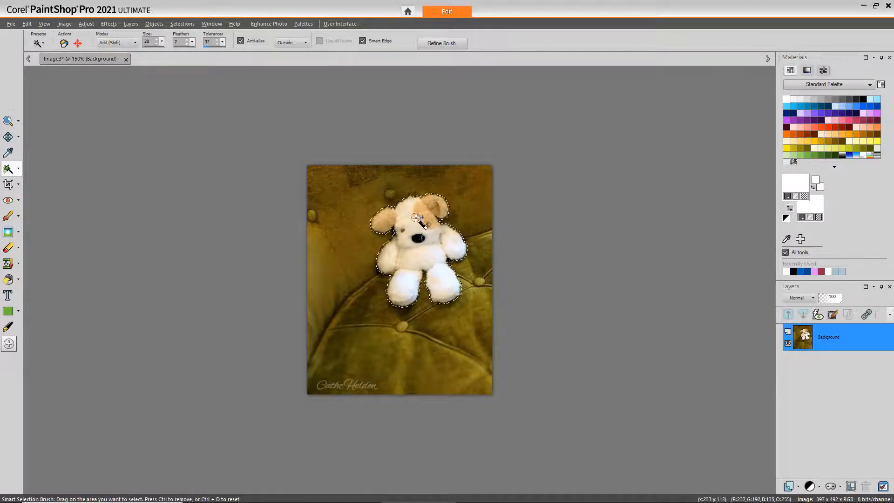
# Step: With Freehand Selection in Remove mode, subtract the background gaps under the dog's floppy ear and beside its head on the opposite side
pyautogui.scroll(2, 513, 223)
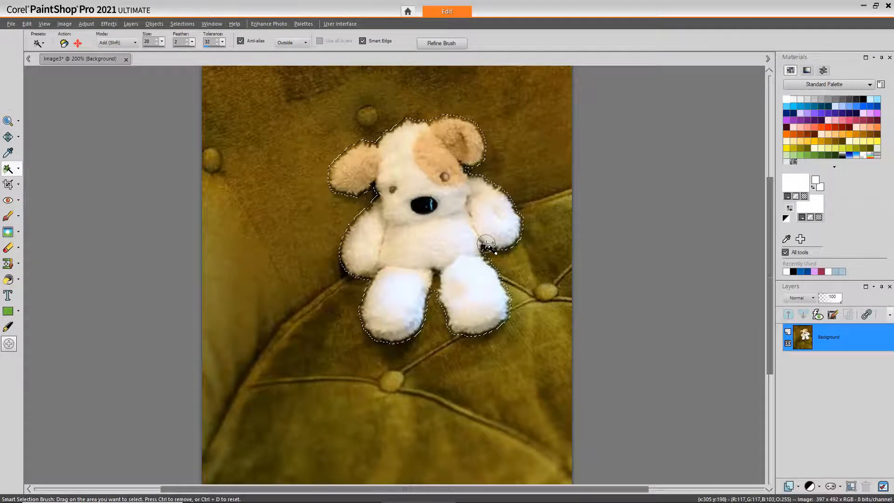
pyautogui.click(18, 169)
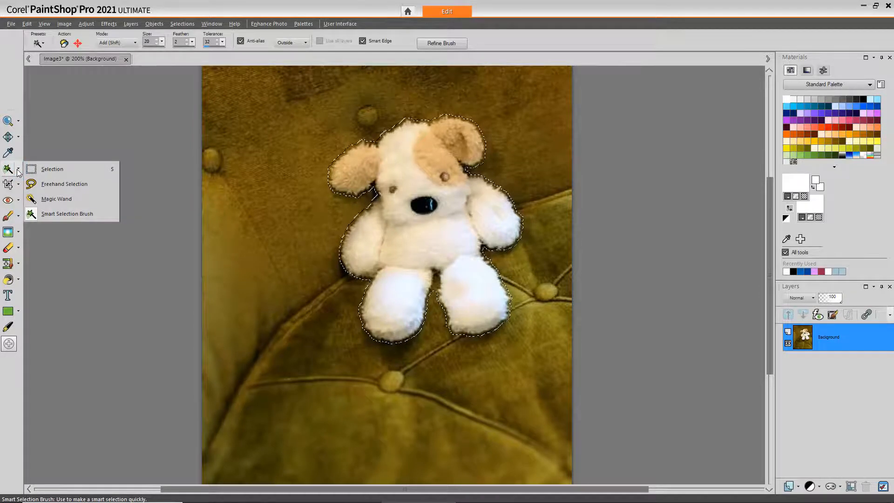
pyautogui.click(54, 185)
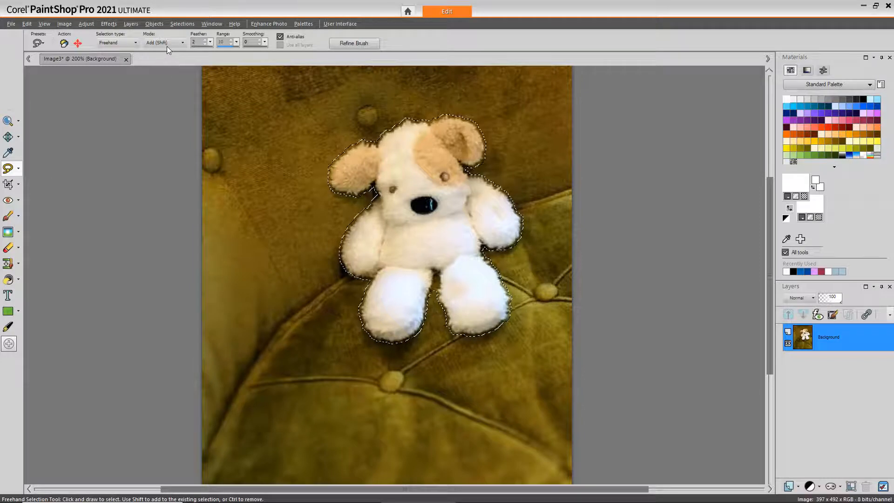
pyautogui.click(183, 43)
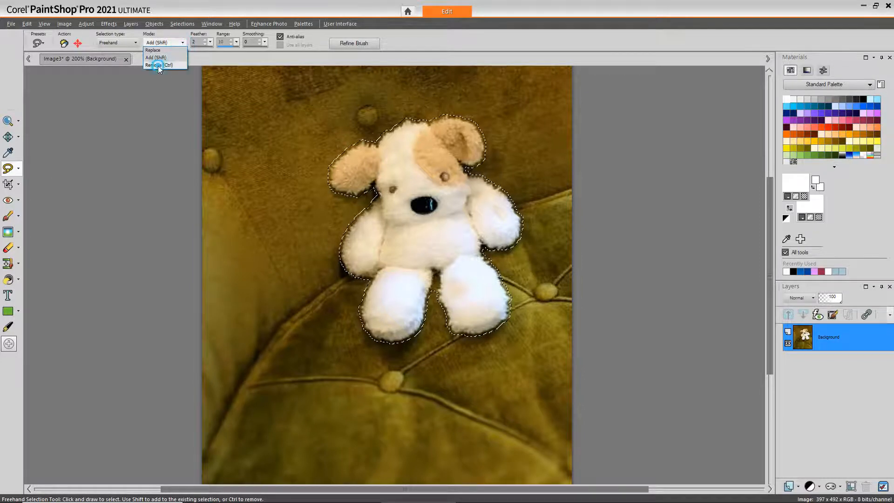
pyautogui.click(158, 66)
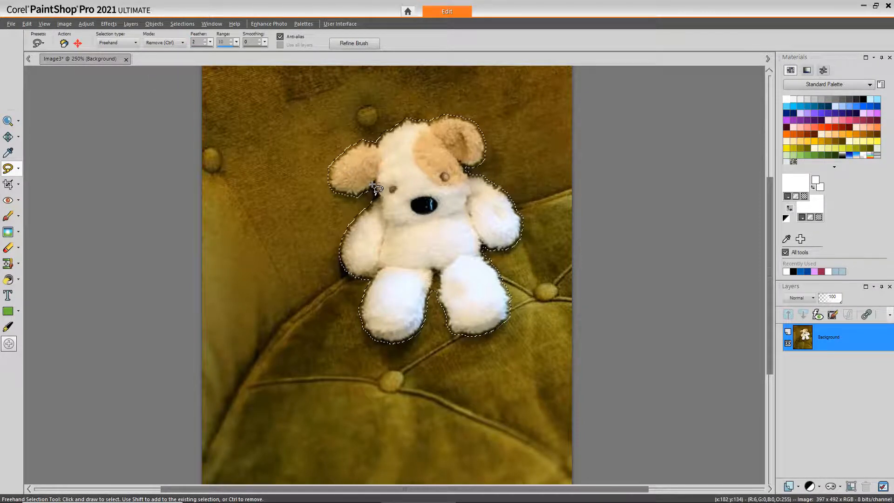
pyautogui.scroll(2, 375, 186)
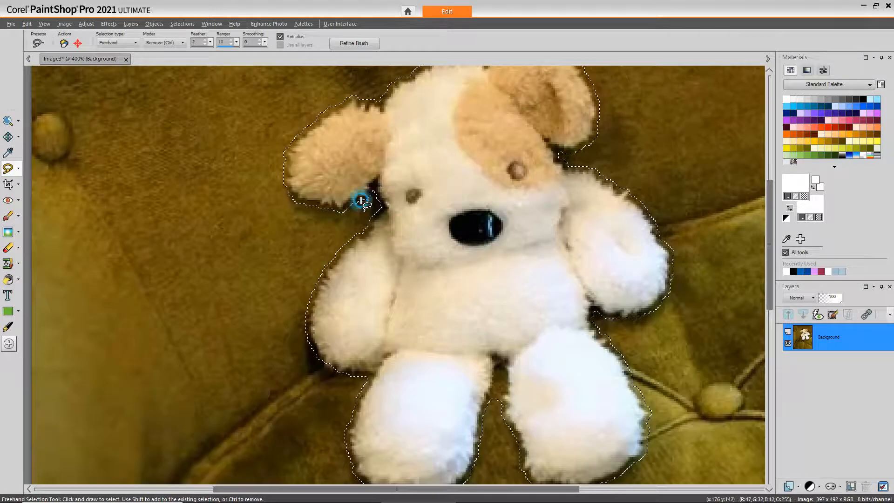
pyautogui.moveTo(362, 200)
pyautogui.mouseDown()
pyautogui.moveTo(381, 181)
pyautogui.moveTo(382, 207)
pyautogui.moveTo(362, 201)
pyautogui.mouseUp()
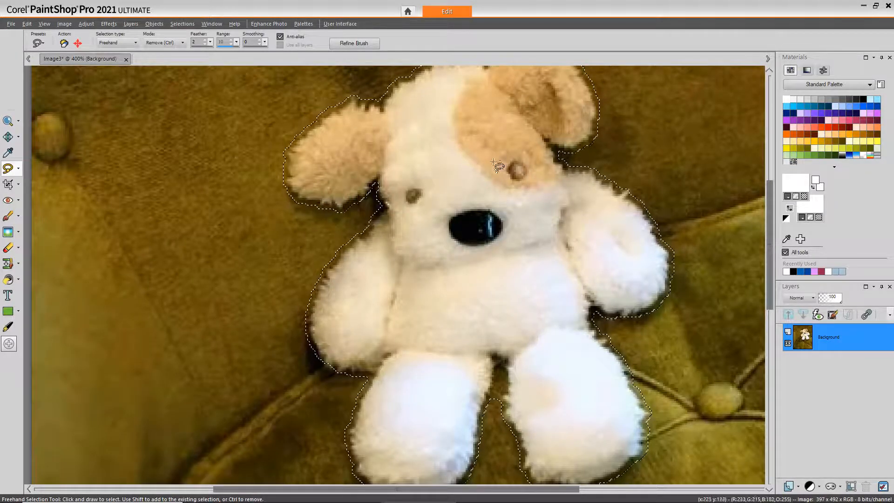
pyautogui.moveTo(569, 153)
pyautogui.mouseDown()
pyautogui.moveTo(555, 145)
pyautogui.moveTo(549, 153)
pyautogui.moveTo(569, 154)
pyautogui.mouseUp()
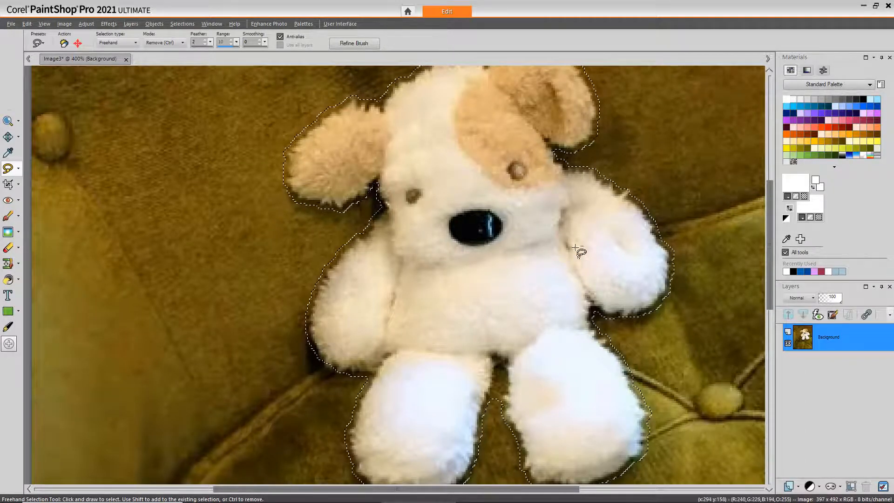
# Step: Subtract the background gap between the dog's legs from the selection
pyautogui.moveTo(480, 409)
pyautogui.mouseDown()
pyautogui.moveTo(488, 353)
pyautogui.moveTo(507, 354)
pyautogui.moveTo(512, 383)
pyautogui.mouseUp()
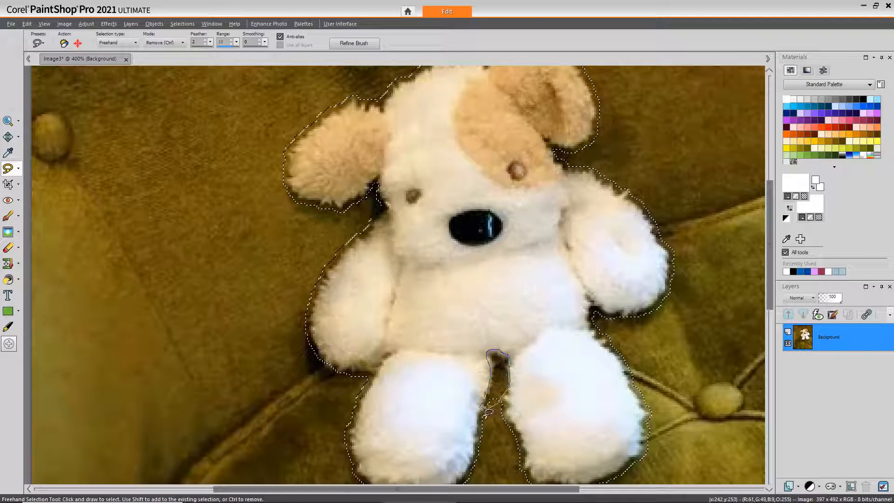
pyautogui.moveTo(485, 410); pyautogui.dragTo(482, 409)
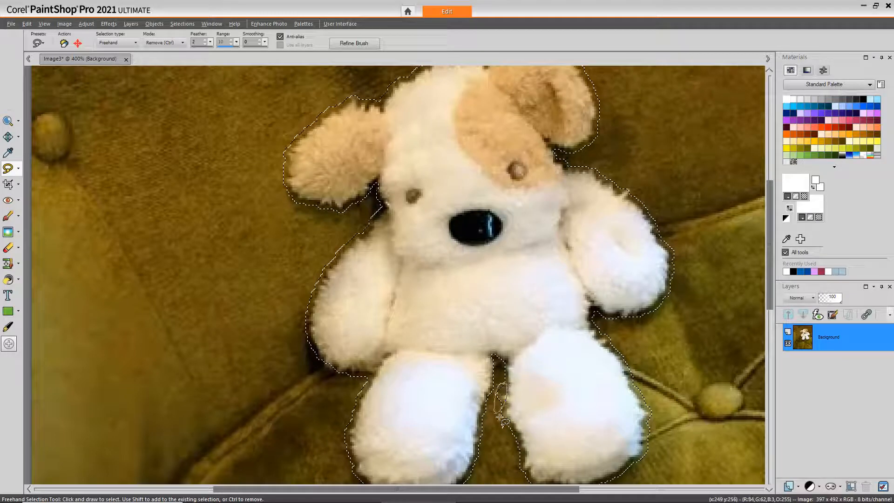
pyautogui.moveTo(500, 418); pyautogui.dragTo(502, 417)
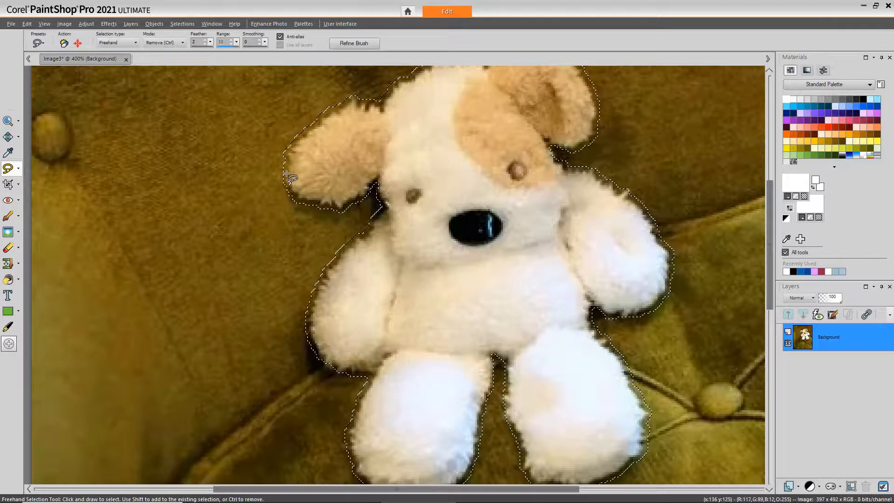
# Step: Invert the selection to delete the sofa background around the dog, leaving nothing selected
pyautogui.scroll(-2, 356, 192)
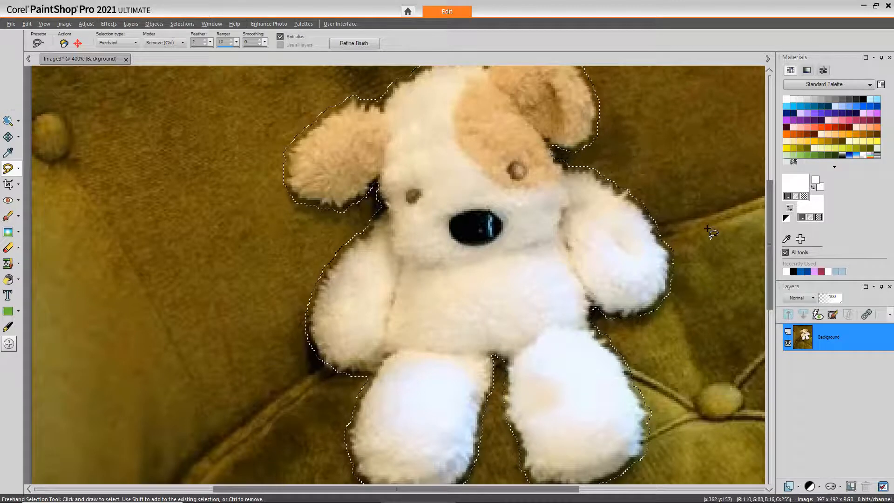
pyautogui.scroll(-2, 708, 231)
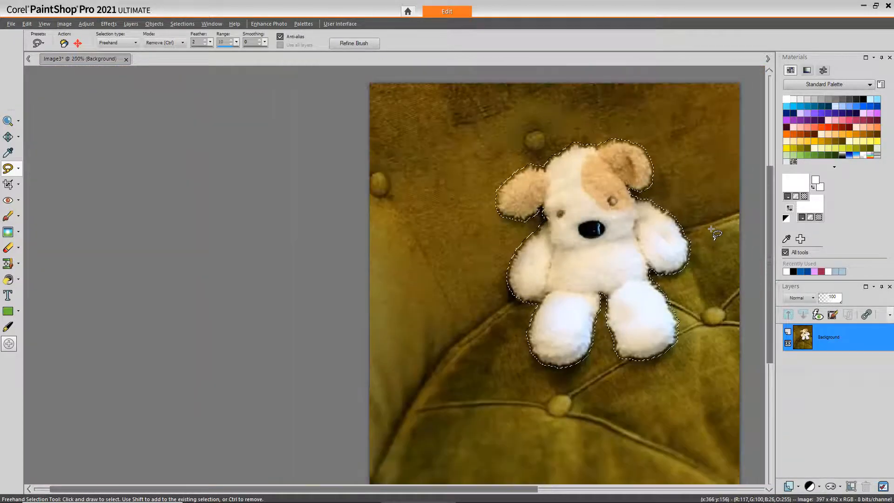
pyautogui.click(180, 24)
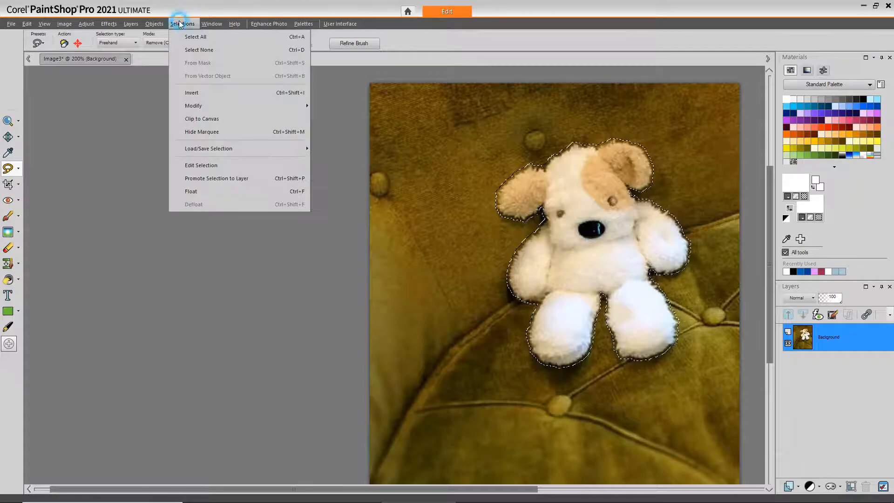
pyautogui.click(195, 93)
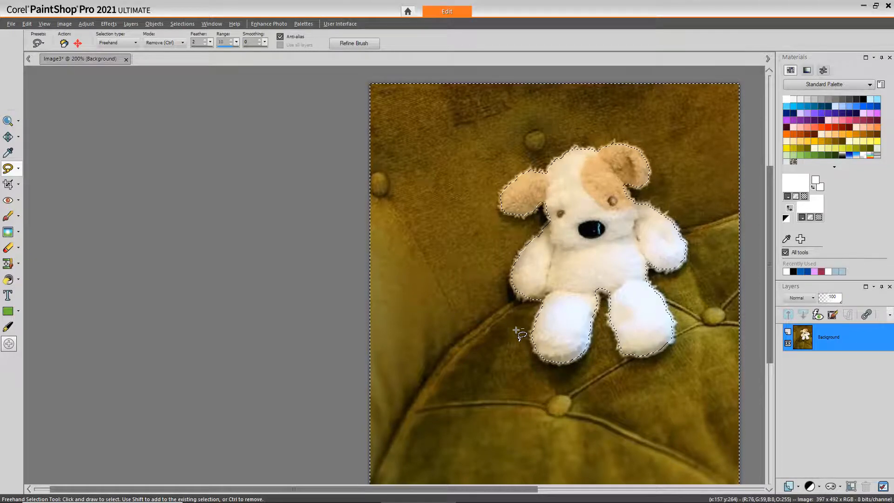
pyautogui.press('Delete')
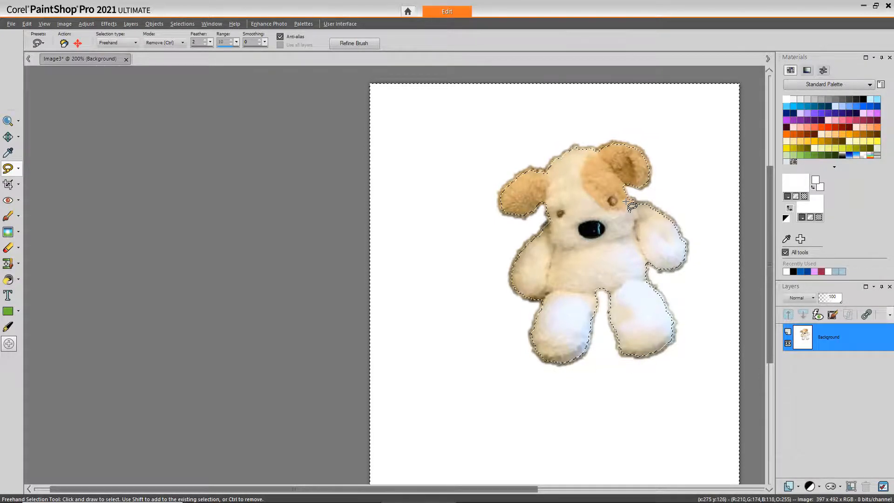
pyautogui.click(188, 25)
pyautogui.click(200, 50)
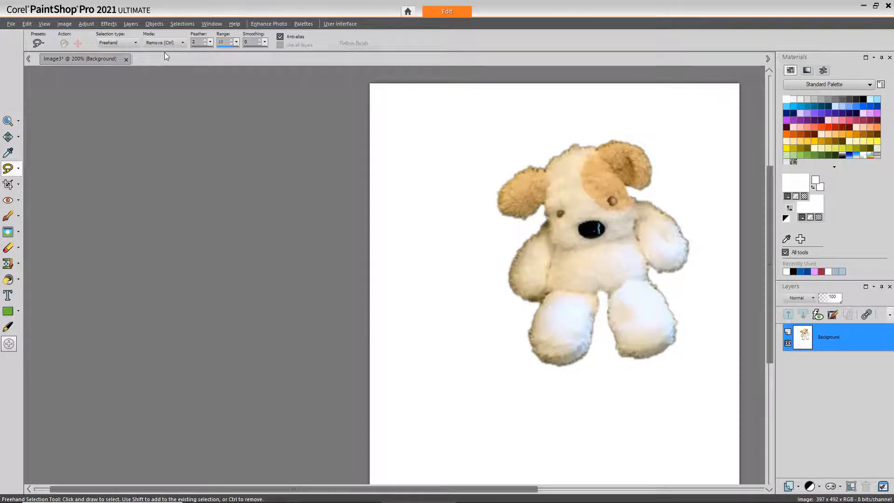
# Step: With Freehand Selection in Add mode, outline and delete the leftover background between the dog's arm and leg
pyautogui.click(182, 43)
pyautogui.click(151, 55)
pyautogui.scroll(1, 540, 304)
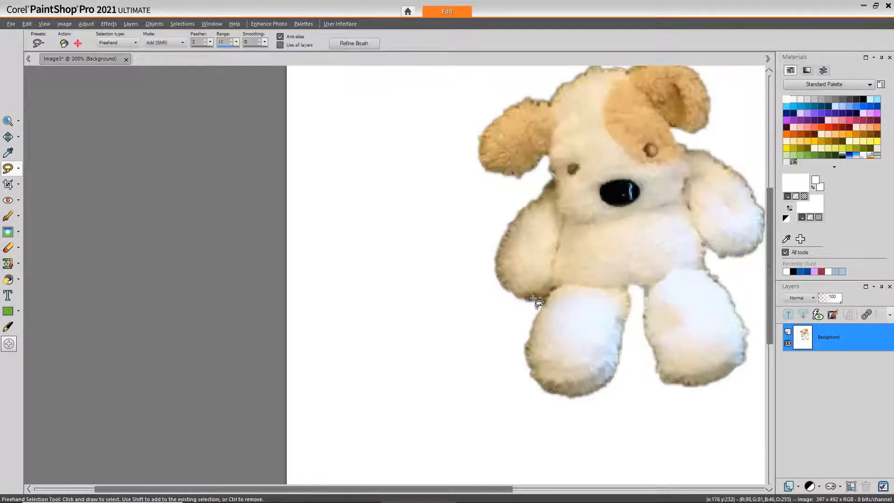
pyautogui.scroll(1, 534, 301)
pyautogui.moveTo(510, 308)
pyautogui.mouseDown()
pyautogui.moveTo(570, 282)
pyautogui.moveTo(554, 308)
pyautogui.moveTo(523, 316)
pyautogui.moveTo(506, 308)
pyautogui.mouseUp()
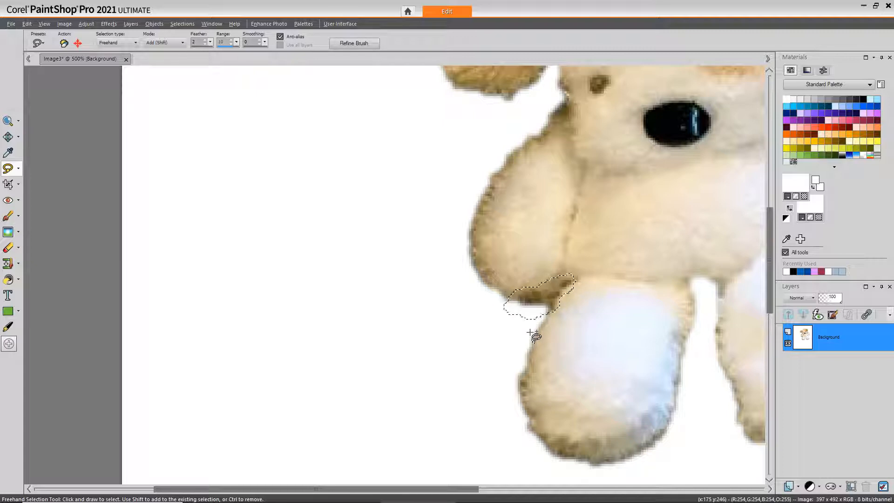
pyautogui.press('Delete')
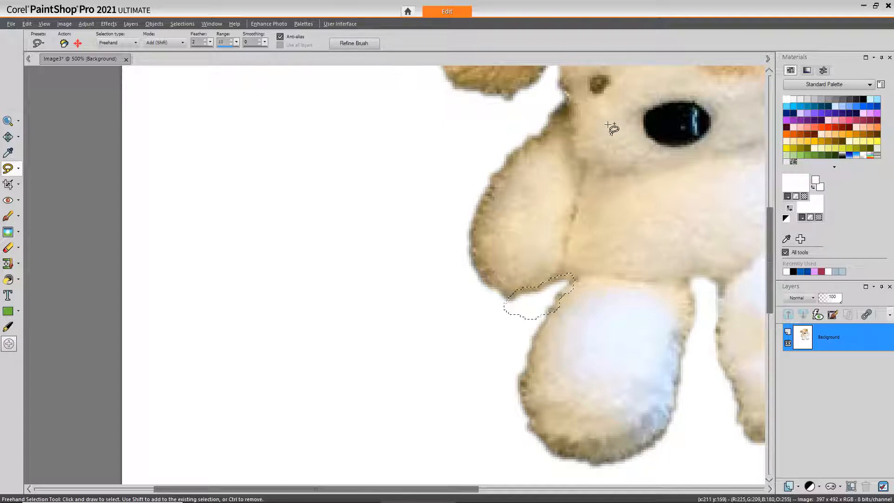
# Step: Outline and clear the leftover background between the dog's ear and arm, leaving nothing selected
pyautogui.moveTo(558, 87)
pyautogui.mouseDown()
pyautogui.moveTo(574, 111)
pyautogui.moveTo(554, 130)
pyautogui.moveTo(543, 114)
pyautogui.moveTo(562, 95)
pyautogui.moveTo(558, 87)
pyautogui.mouseUp()
pyautogui.scroll(-4, 563, 172)
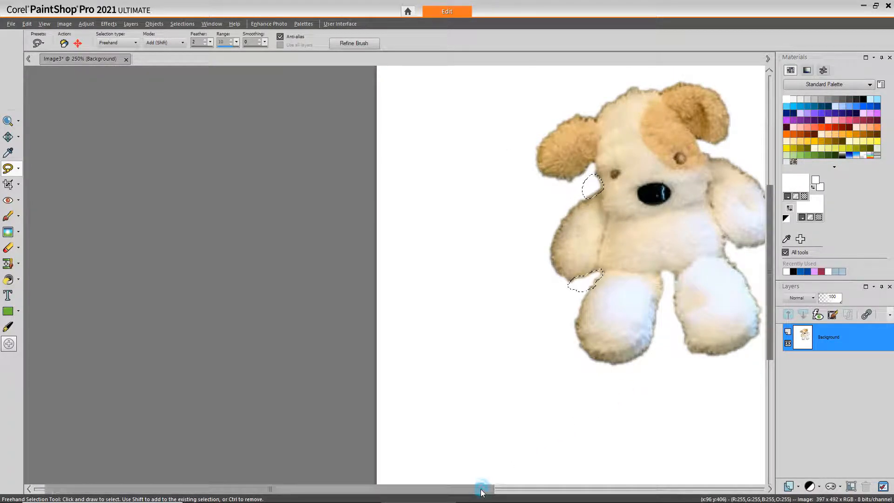
pyautogui.moveTo(481, 487); pyautogui.dragTo(528, 487)
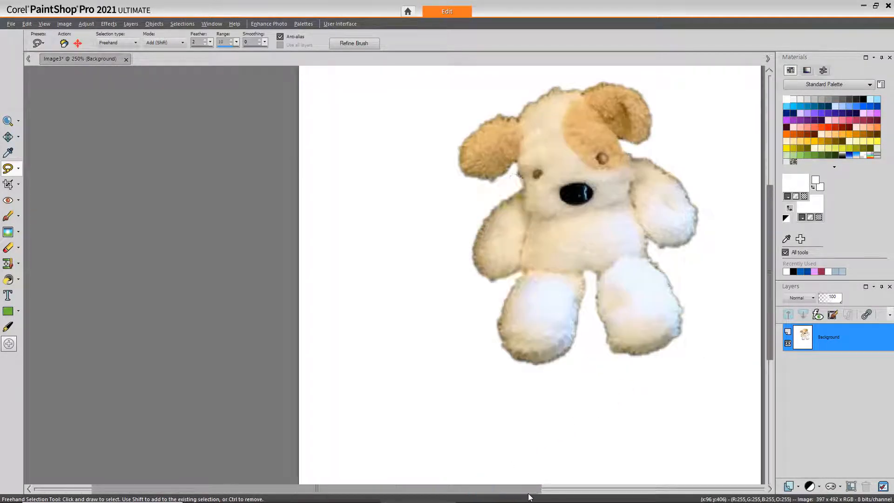
pyautogui.click(182, 23)
pyautogui.click(191, 49)
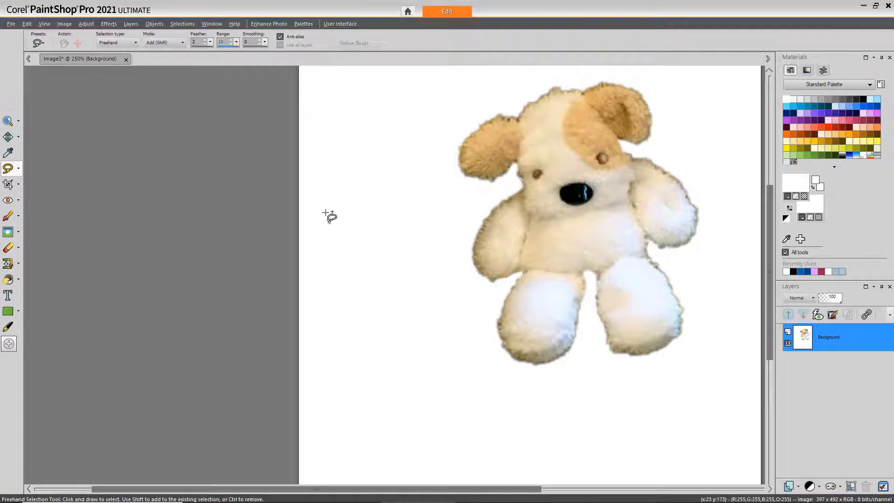
# Step: Soften the cut-out edges all around the dog's head, ears, arms and legs with the Soften Brush
pyautogui.click(19, 234)
pyautogui.click(42, 246)
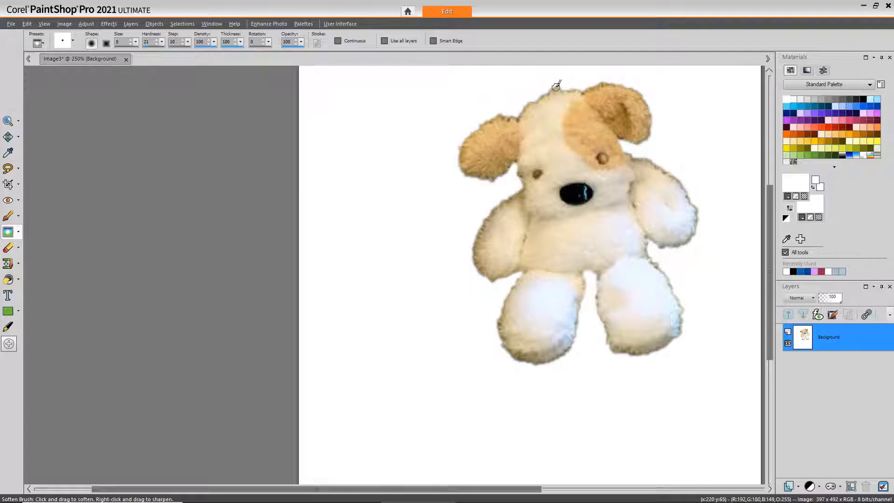
pyautogui.moveTo(556, 88)
pyautogui.mouseDown()
pyautogui.moveTo(519, 119)
pyautogui.moveTo(482, 124)
pyautogui.moveTo(457, 151)
pyautogui.moveTo(467, 176)
pyautogui.moveTo(495, 180)
pyautogui.moveTo(514, 161)
pyautogui.moveTo(523, 183)
pyautogui.moveTo(475, 241)
pyautogui.moveTo(495, 279)
pyautogui.mouseUp()
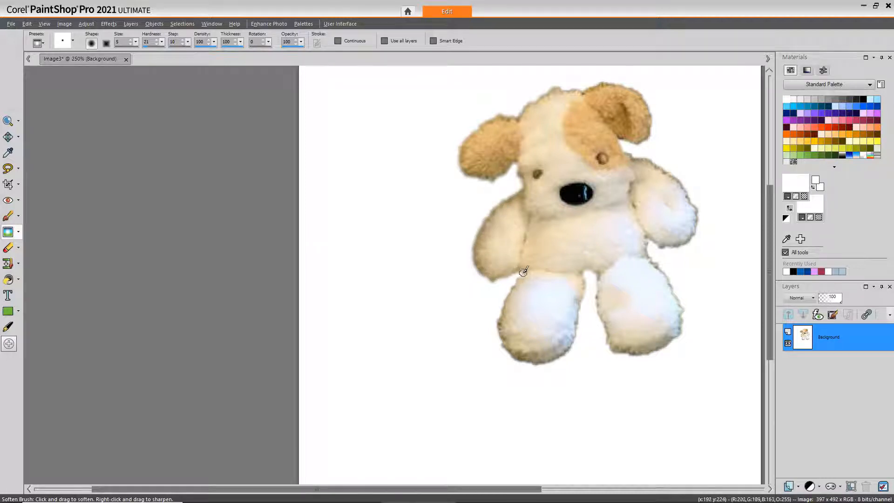
pyautogui.moveTo(518, 284); pyautogui.dragTo(503, 311)
pyautogui.moveTo(575, 337); pyautogui.dragTo(578, 323)
pyautogui.moveTo(598, 275); pyautogui.dragTo(597, 305)
pyautogui.moveTo(659, 346); pyautogui.dragTo(671, 340)
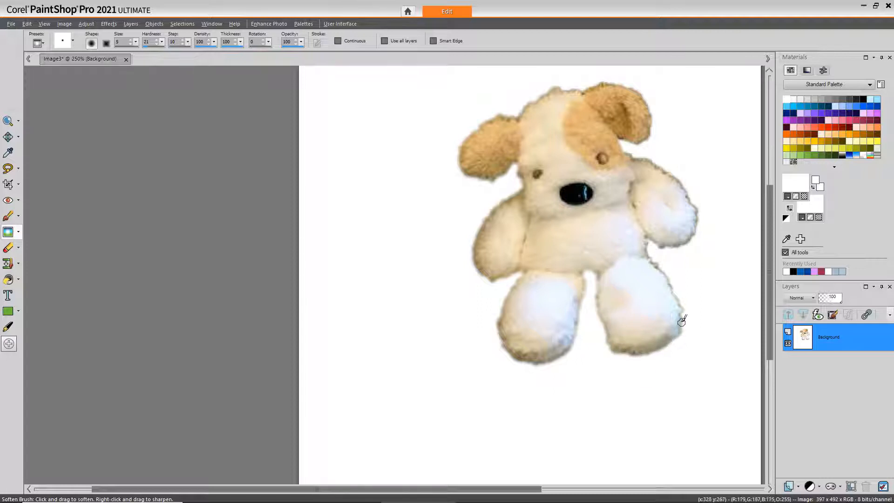
pyautogui.moveTo(683, 308)
pyautogui.mouseDown()
pyautogui.moveTo(645, 240)
pyautogui.moveTo(674, 247)
pyautogui.moveTo(699, 209)
pyautogui.mouseUp()
pyautogui.moveTo(672, 175); pyautogui.dragTo(651, 161)
pyautogui.moveTo(620, 141); pyautogui.dragTo(632, 145)
pyautogui.moveTo(642, 97)
pyautogui.mouseDown()
pyautogui.moveTo(617, 84)
pyautogui.moveTo(585, 90)
pyautogui.mouseUp()
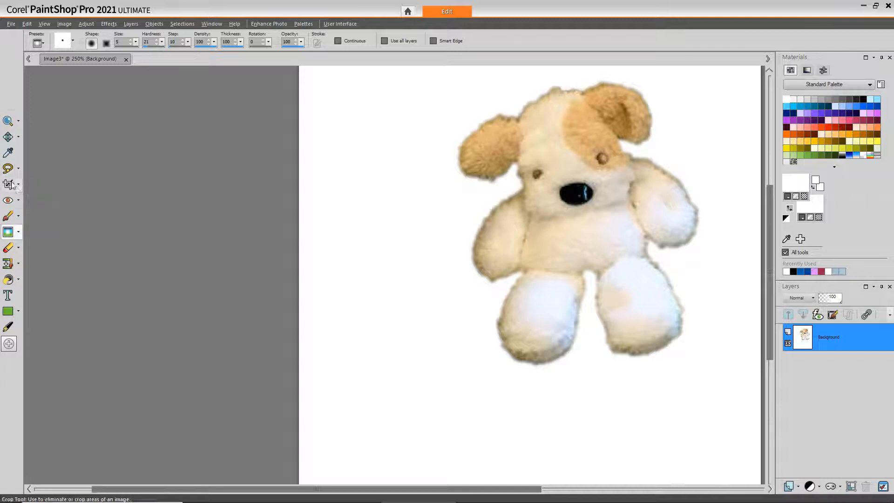
# Step: Crop the image closely around the dog to about 264 x 304 pixels
pyautogui.scroll(-1, 533, 252)
pyautogui.scroll(-1, 535, 251)
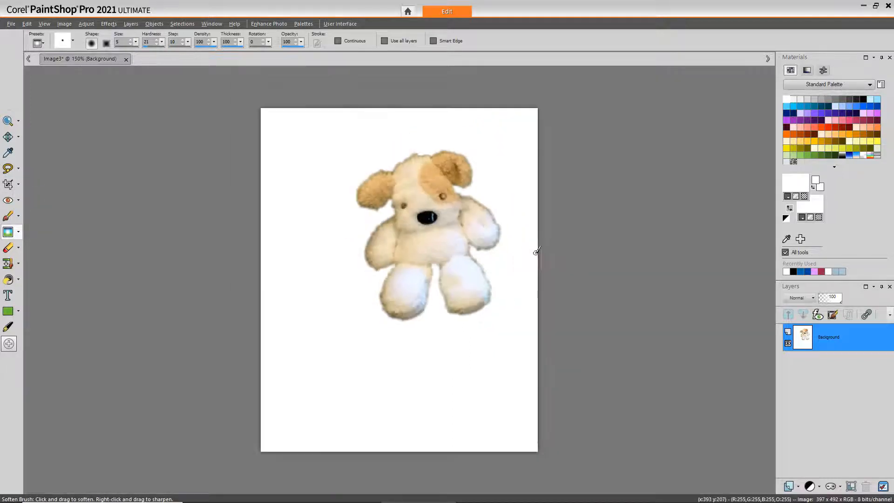
pyautogui.click(10, 185)
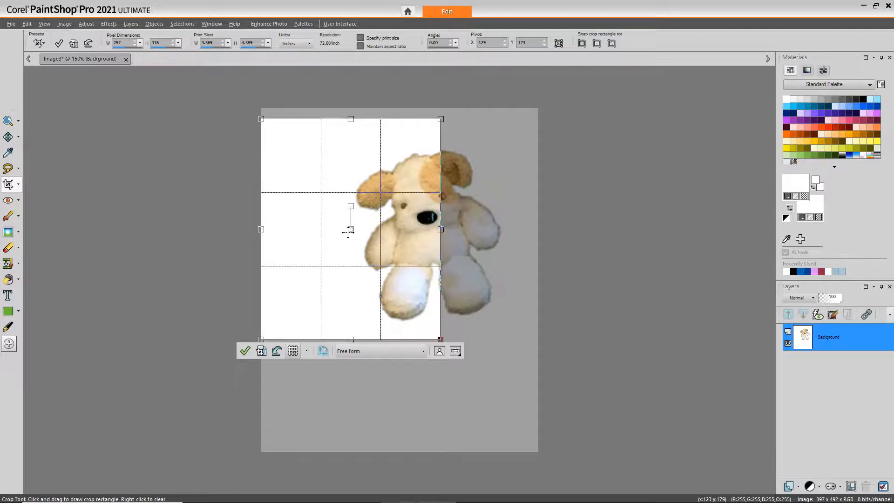
pyautogui.moveTo(325, 113); pyautogui.dragTo(517, 346)
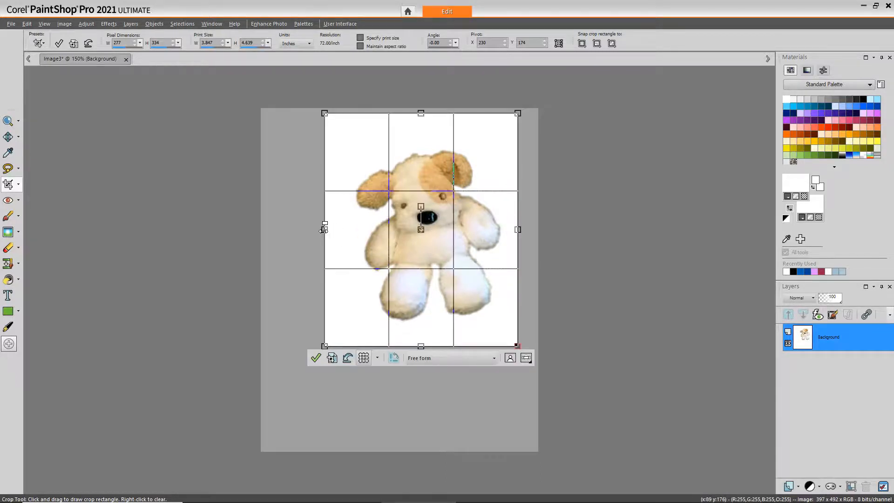
pyautogui.moveTo(325, 230); pyautogui.dragTo(334, 229)
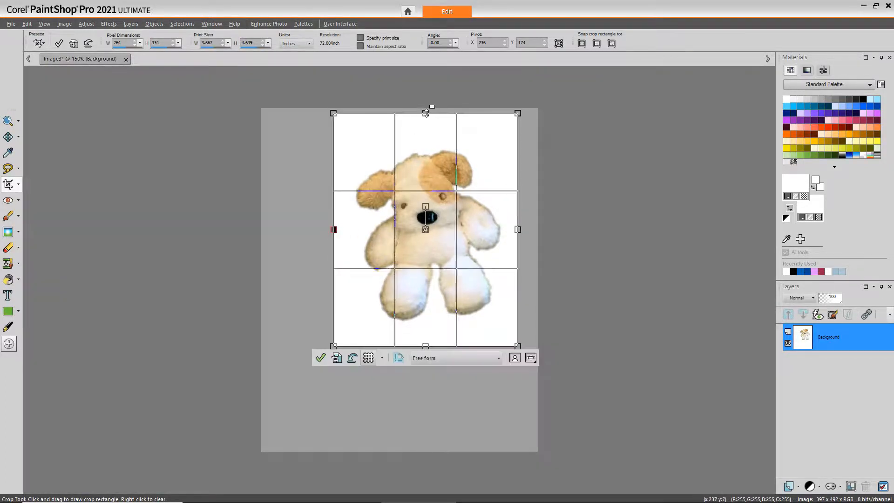
pyautogui.moveTo(426, 113); pyautogui.dragTo(426, 130)
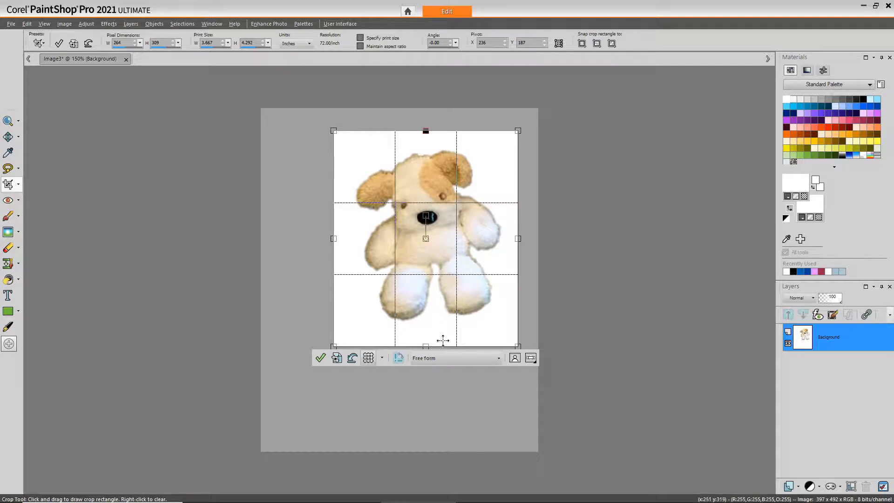
pyautogui.moveTo(425, 346); pyautogui.dragTo(426, 341)
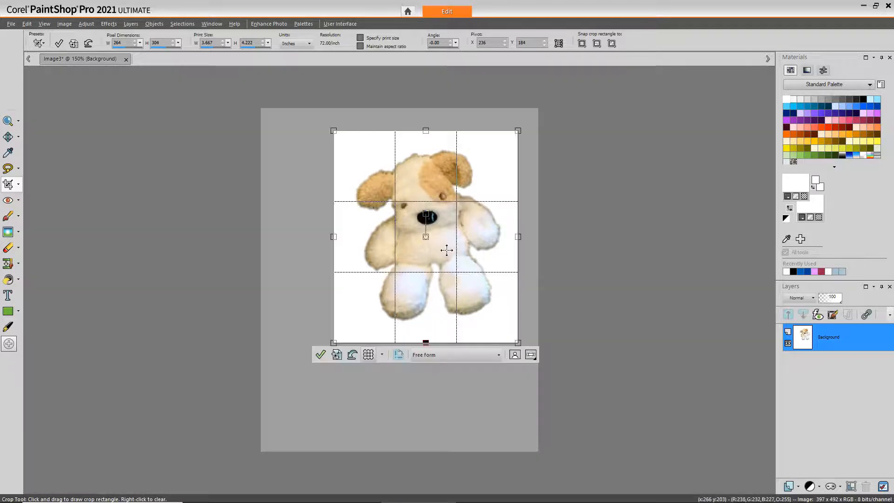
pyautogui.doubleClick(446, 250)
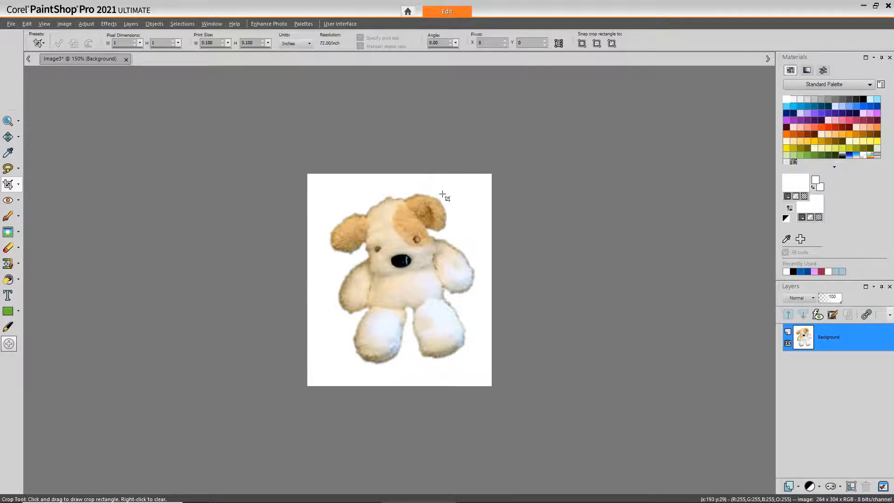
# Step: With Freehand Selection, outline and delete the leftover specks above the dog's head and below its right-hand arm, leaving nothing selected
pyautogui.scroll(1, 386, 200)
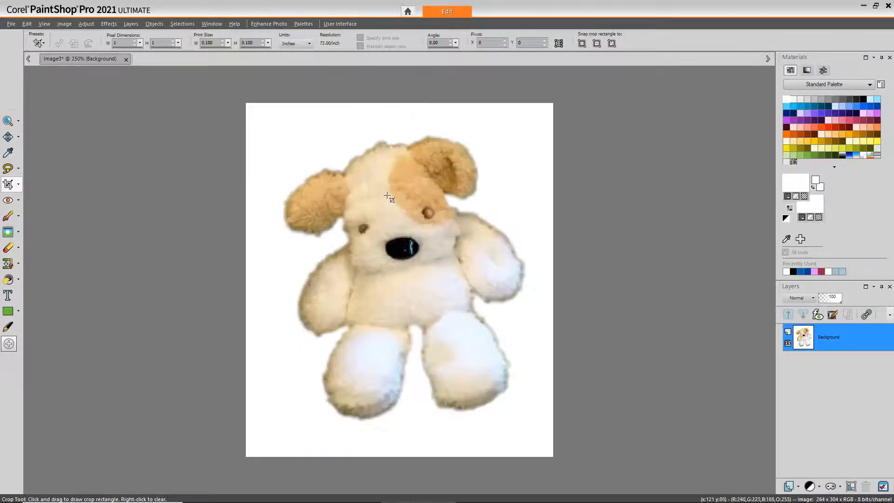
pyautogui.click(8, 168)
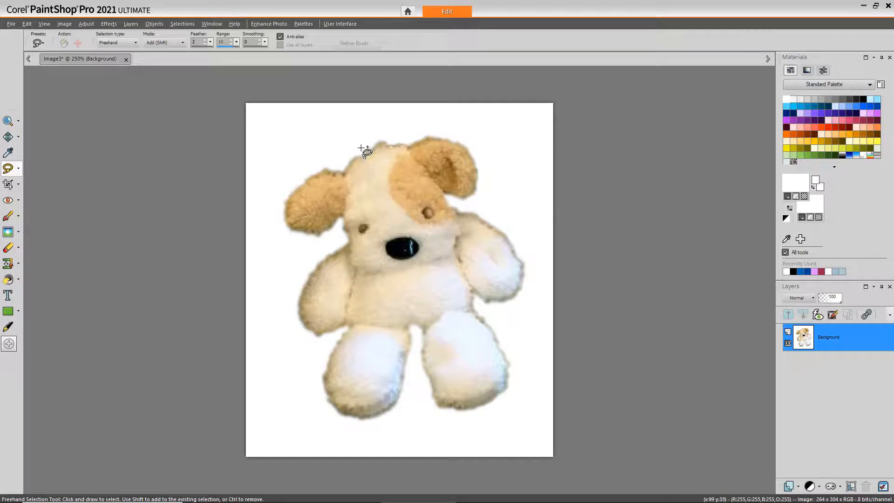
pyautogui.moveTo(361, 148)
pyautogui.mouseDown()
pyautogui.moveTo(389, 143)
pyautogui.moveTo(372, 139)
pyautogui.moveTo(362, 147)
pyautogui.mouseUp()
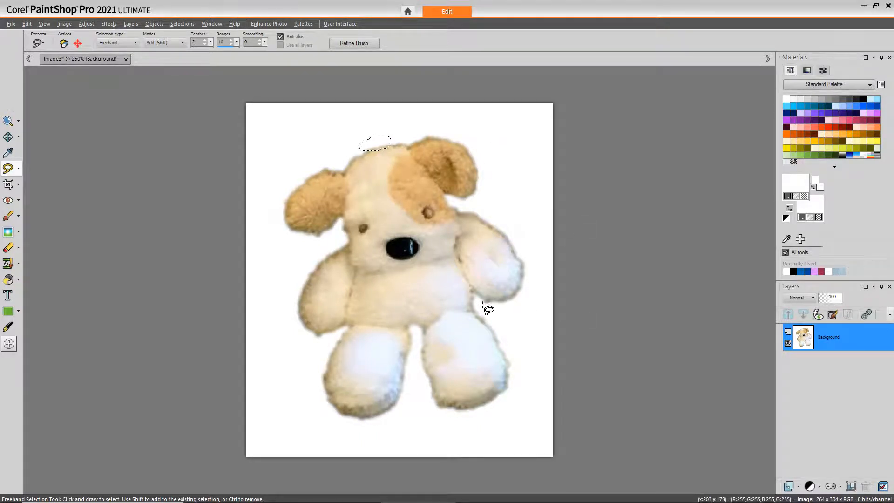
pyautogui.moveTo(481, 303)
pyautogui.mouseDown()
pyautogui.moveTo(492, 299)
pyautogui.moveTo(495, 313)
pyautogui.mouseUp()
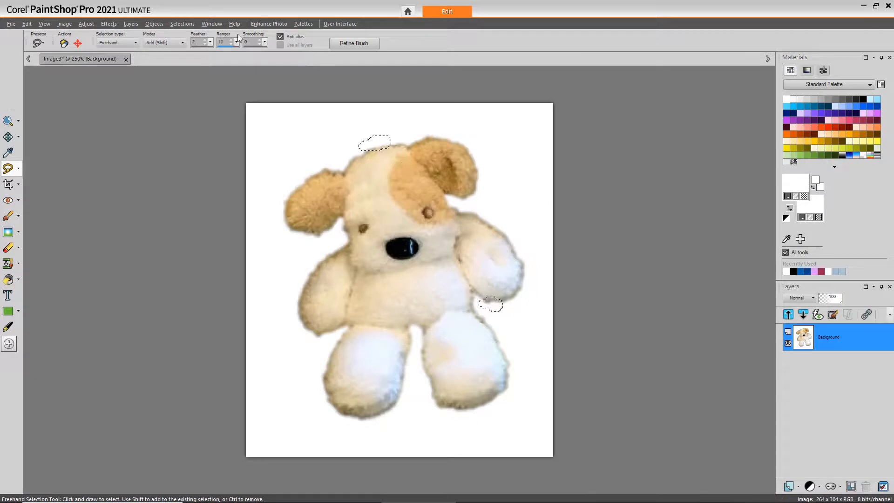
pyautogui.click(182, 23)
pyautogui.click(192, 50)
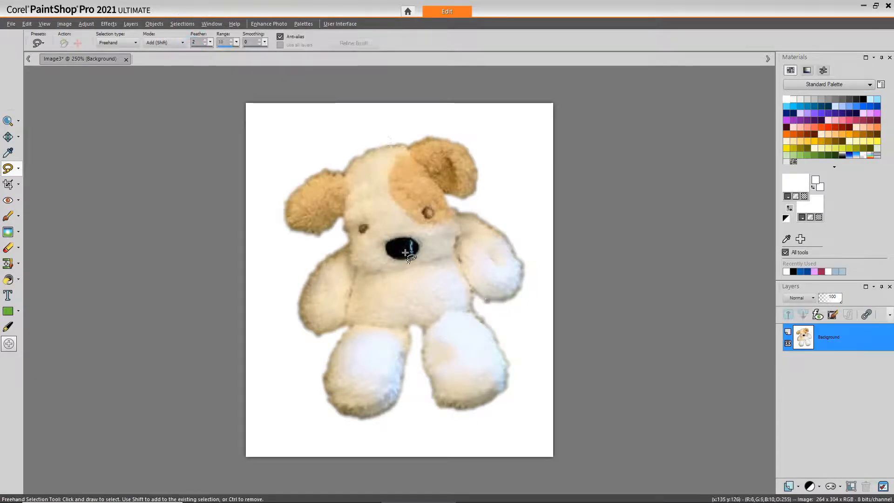
# Step: Outline and clear the remaining smudges under both arms and beneath the left-hand ear, leaving nothing selected
pyautogui.moveTo(487, 302)
pyautogui.mouseDown()
pyautogui.moveTo(484, 310)
pyautogui.moveTo(478, 301)
pyautogui.mouseUp()
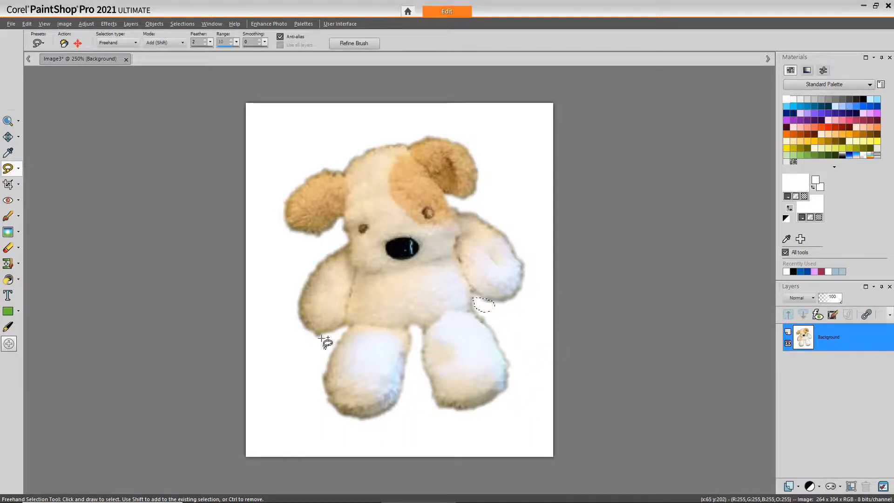
pyautogui.moveTo(321, 338); pyautogui.dragTo(325, 339)
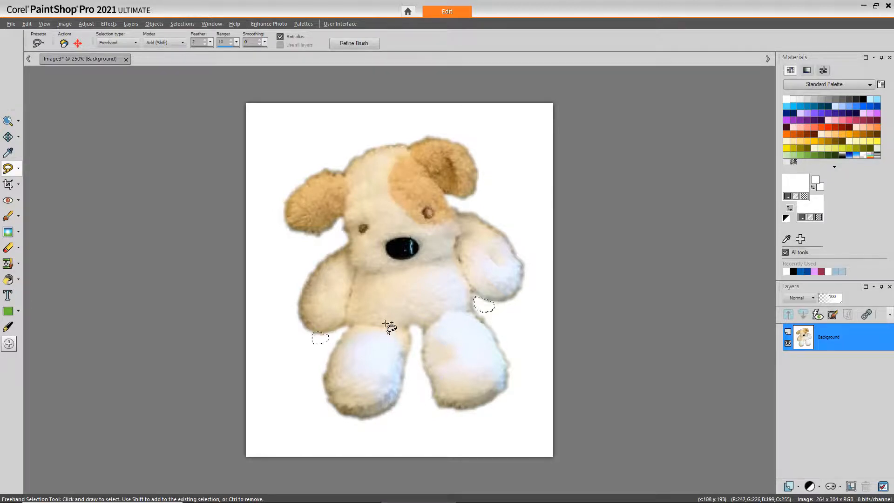
pyautogui.moveTo(325, 235); pyautogui.dragTo(326, 238)
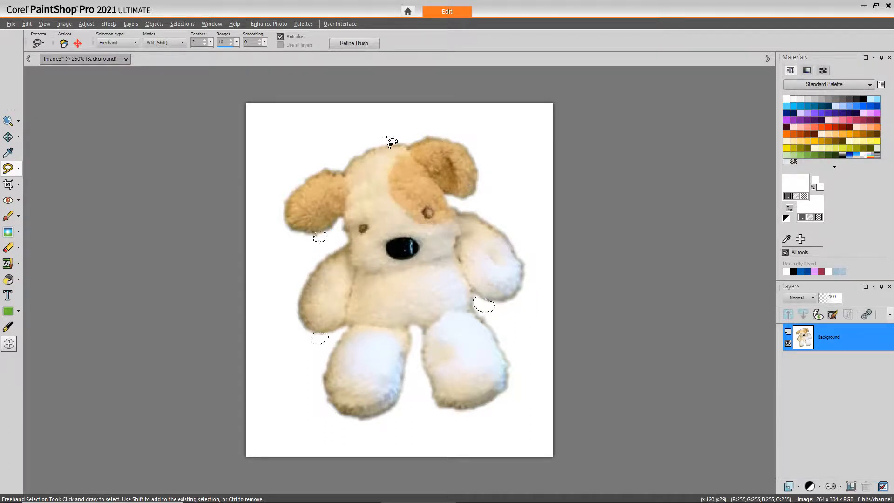
pyautogui.click(182, 24)
pyautogui.click(191, 50)
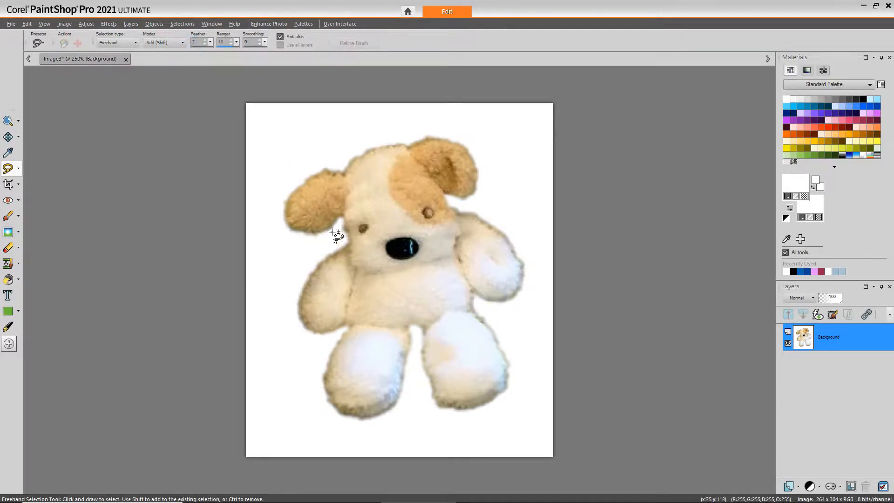
# Step: Outline and clear the leftover fringe in the gap between the left-hand ear and the face, leaving nothing selected
pyautogui.scroll(2, 335, 230)
pyautogui.scroll(1, 336, 227)
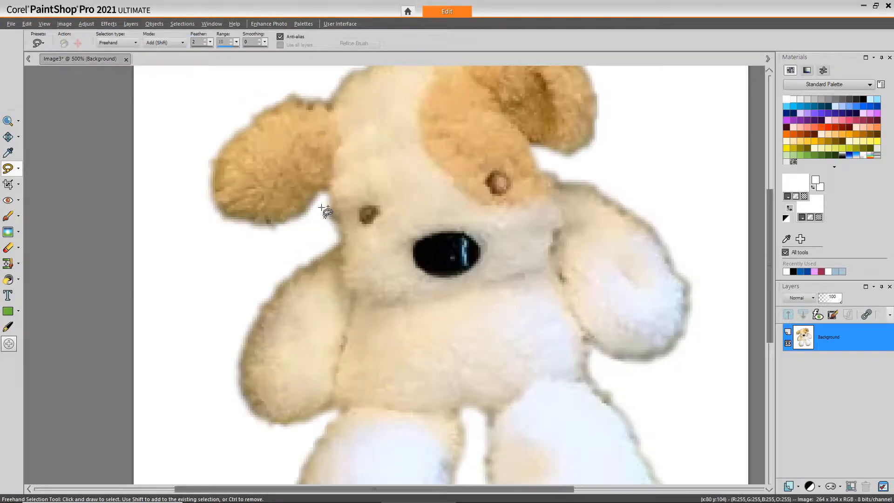
pyautogui.moveTo(322, 208)
pyautogui.mouseDown()
pyautogui.moveTo(332, 215)
pyautogui.moveTo(320, 219)
pyautogui.moveTo(325, 205)
pyautogui.mouseUp()
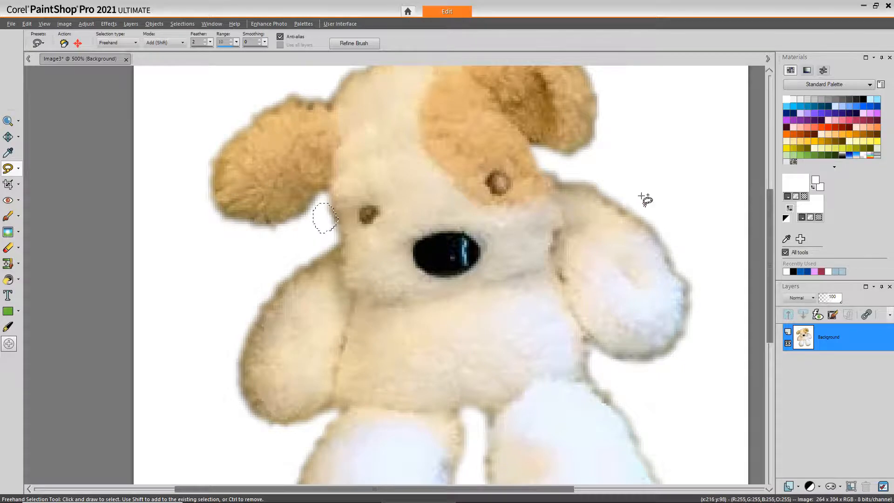
pyautogui.scroll(-3, 648, 195)
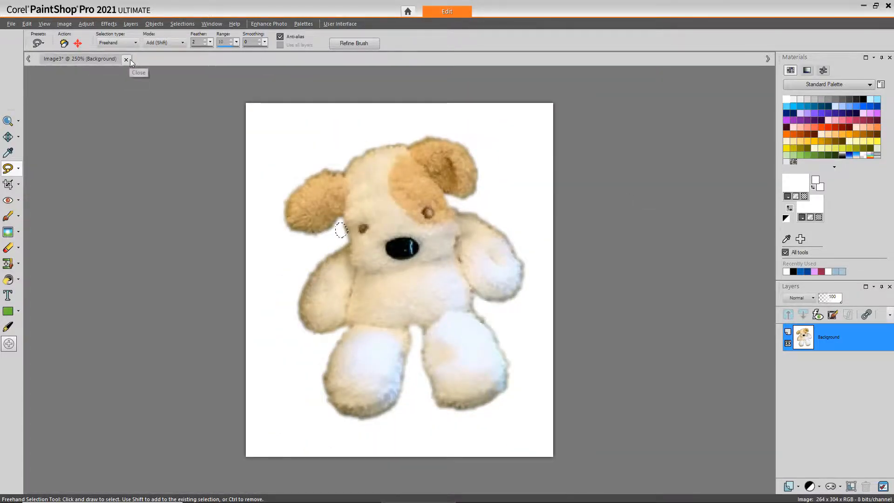
pyautogui.scroll(-3, 399, 224)
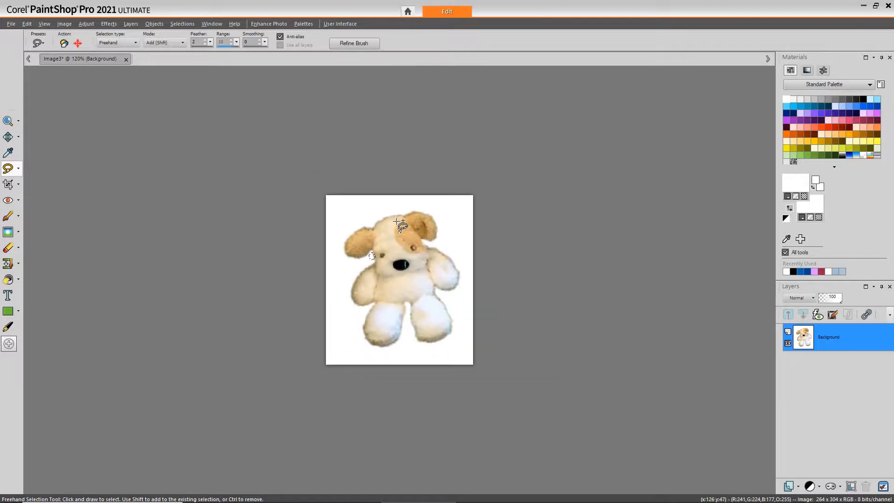
pyautogui.scroll(-1, 399, 224)
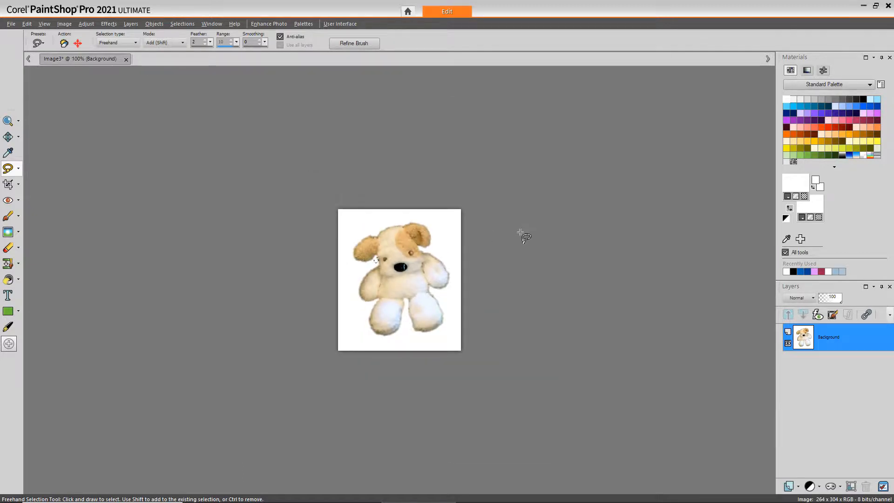
pyautogui.hotkey('ctrl', 'd')
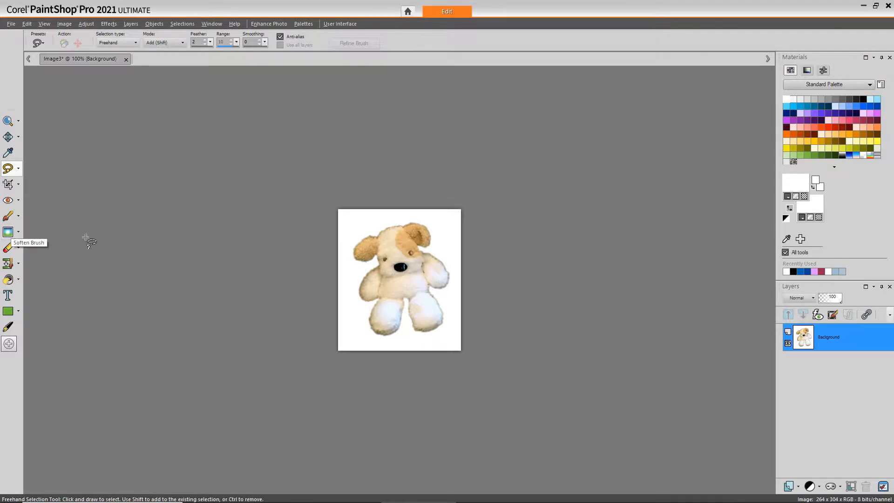
# Step: Select only the white background around the dog with the Magic Wand, clearing the first selection made at tolerance 20 and lowering the tolerance
pyautogui.click(18, 168)
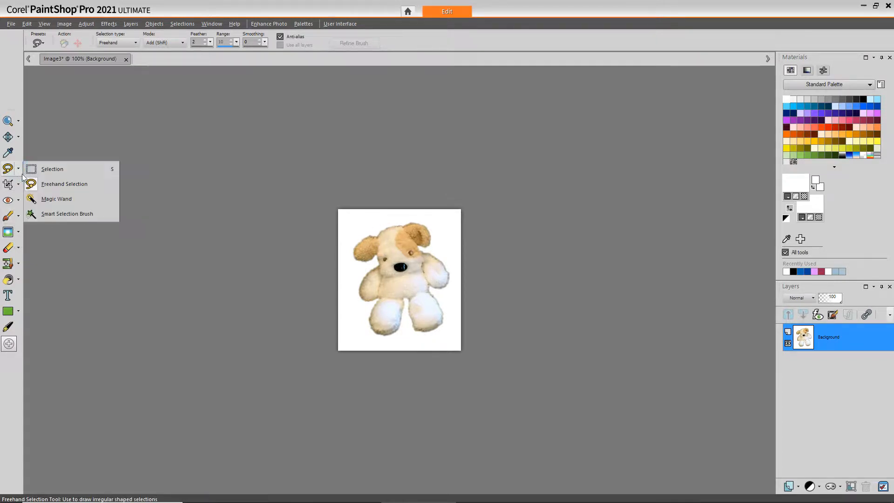
pyautogui.click(51, 199)
pyautogui.click(359, 219)
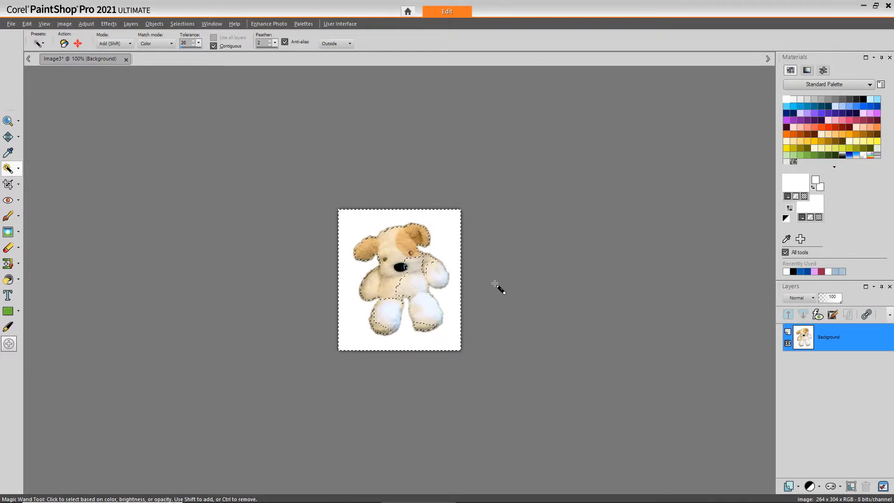
pyautogui.click(182, 24)
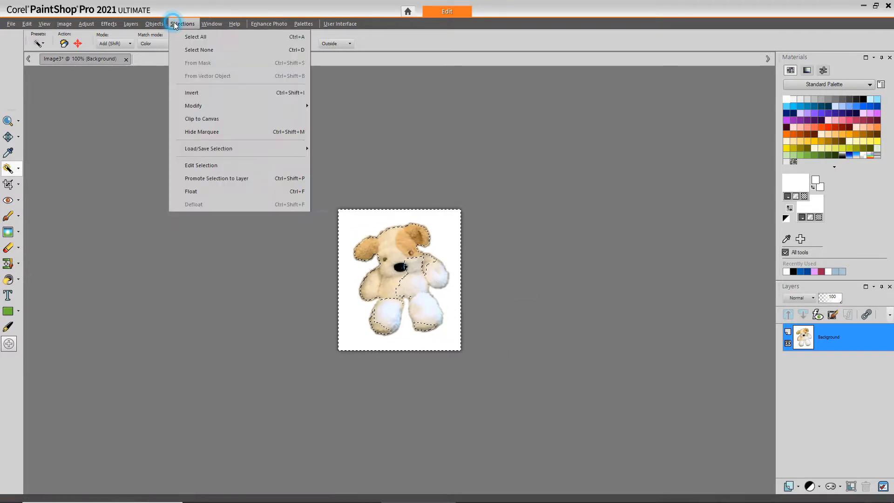
pyautogui.click(194, 50)
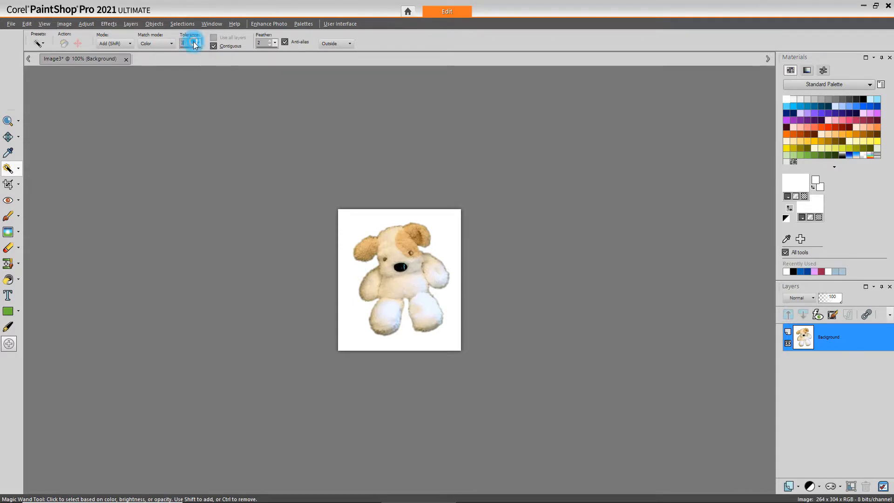
pyautogui.click(193, 41)
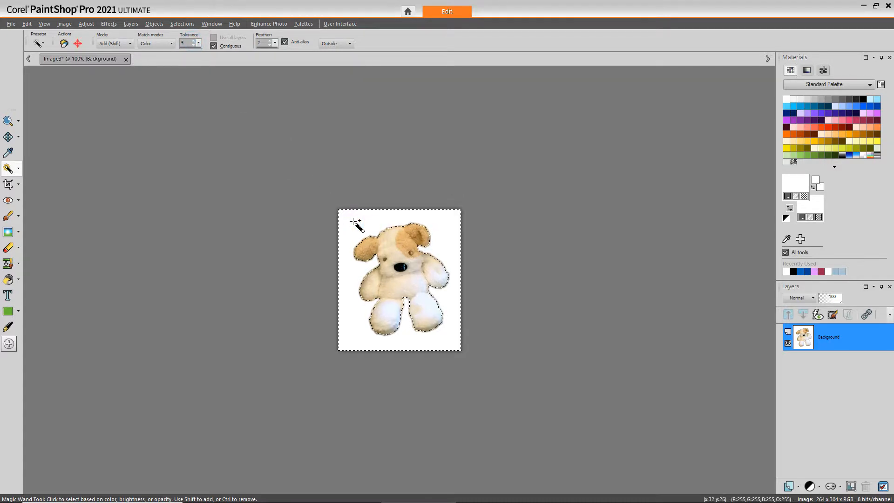
# Step: Paint the selected background with the dark-to-light blue gradient using the Paint Brush, and remove the selection
pyautogui.click(8, 215)
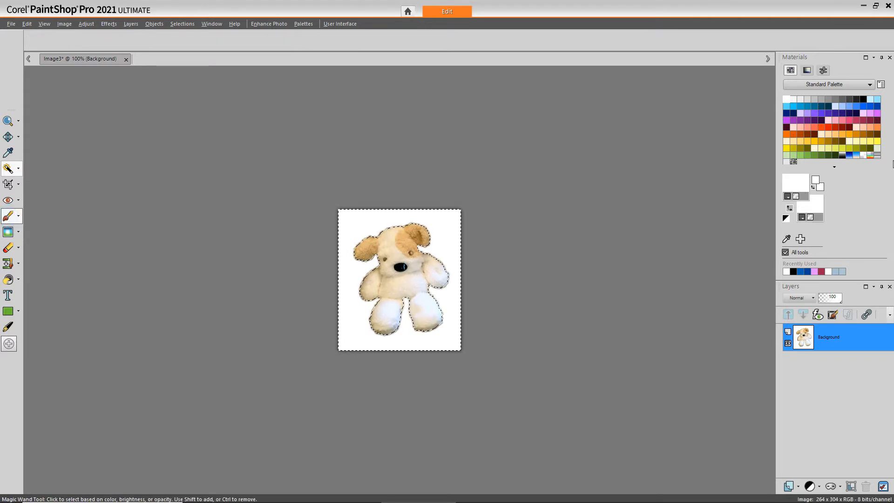
pyautogui.click(849, 155)
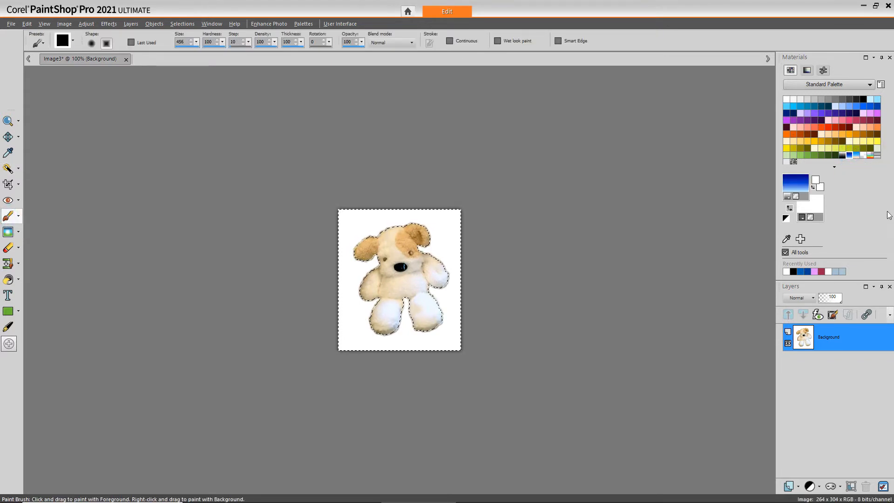
pyautogui.moveTo(489, 230); pyautogui.dragTo(428, 269)
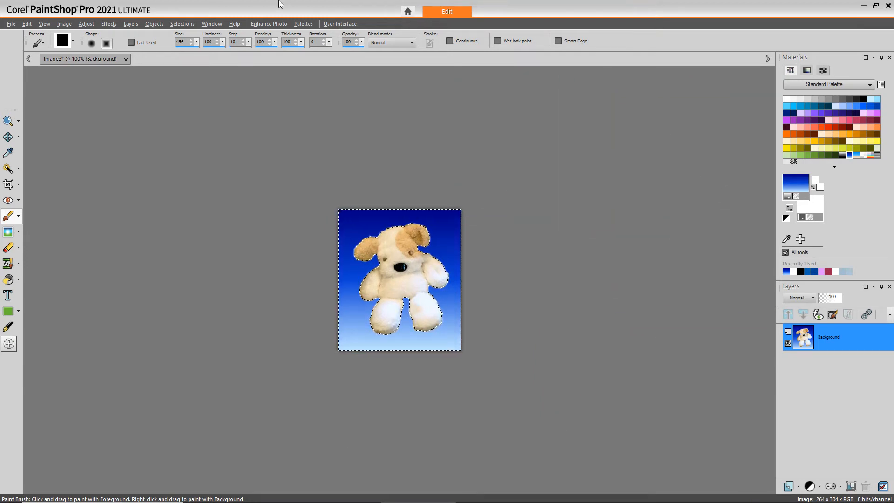
pyautogui.click(186, 24)
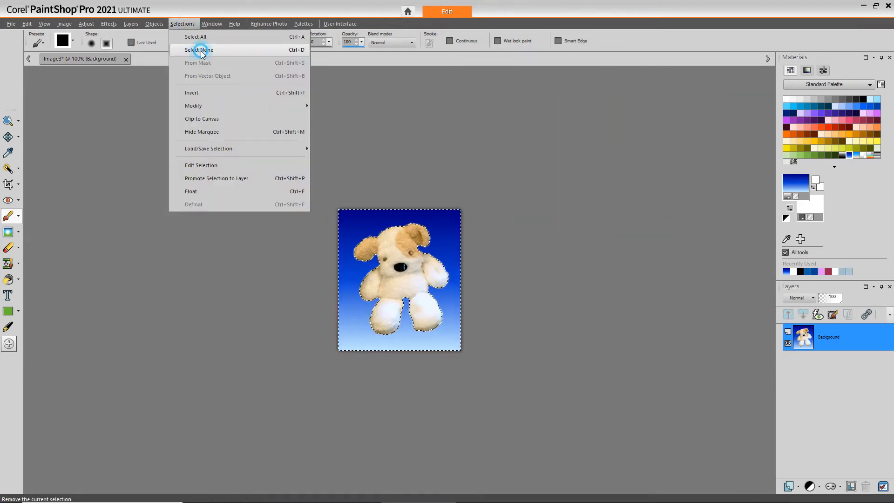
pyautogui.click(201, 51)
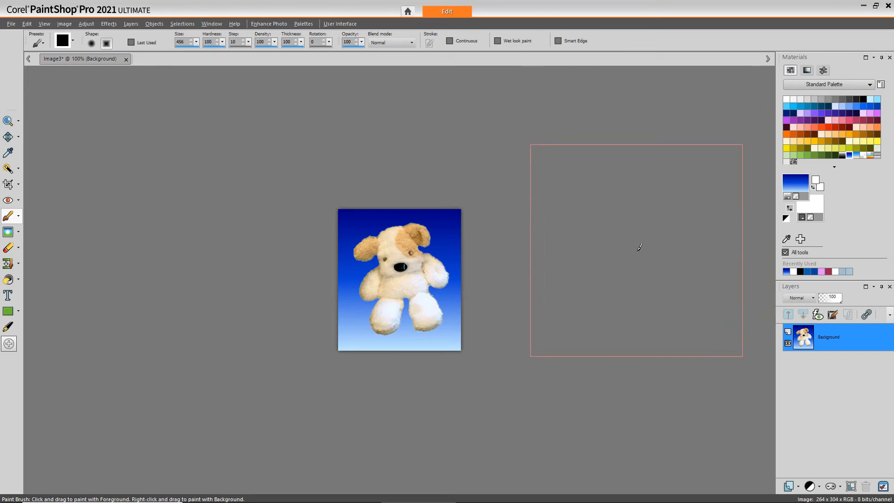